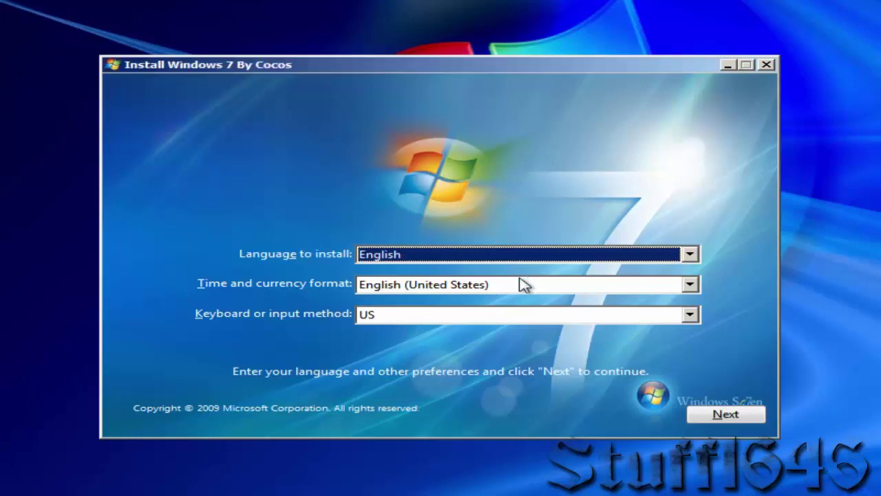
# Step: Set the time and currency format to English (United Kingdom) and start the Windows 7 installation
pyautogui.click(690, 283)
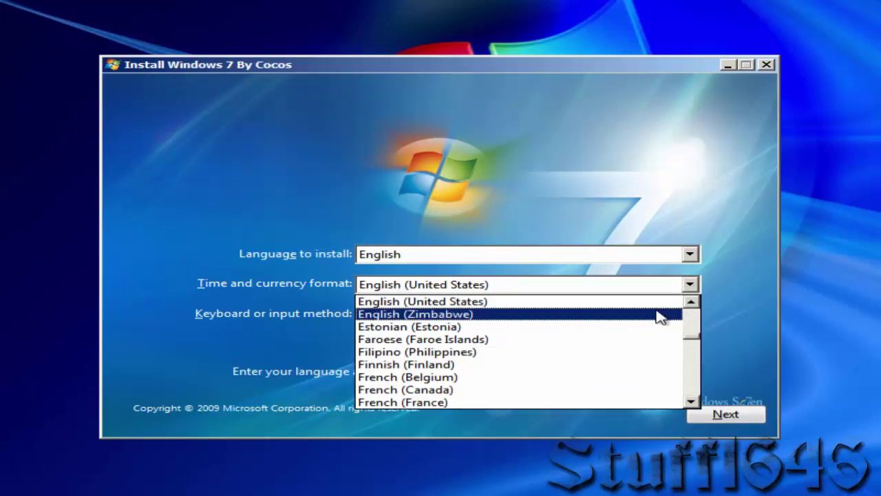
pyautogui.press('Up')
pyautogui.press('Up')
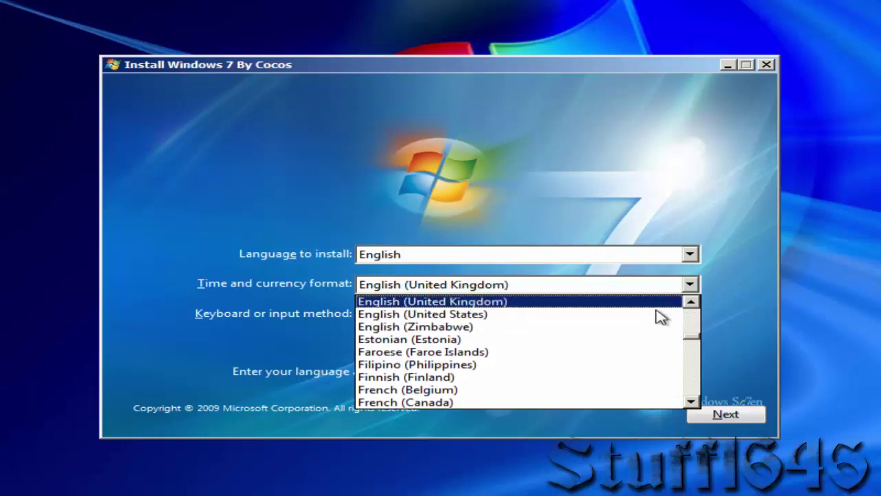
pyautogui.press('Return')
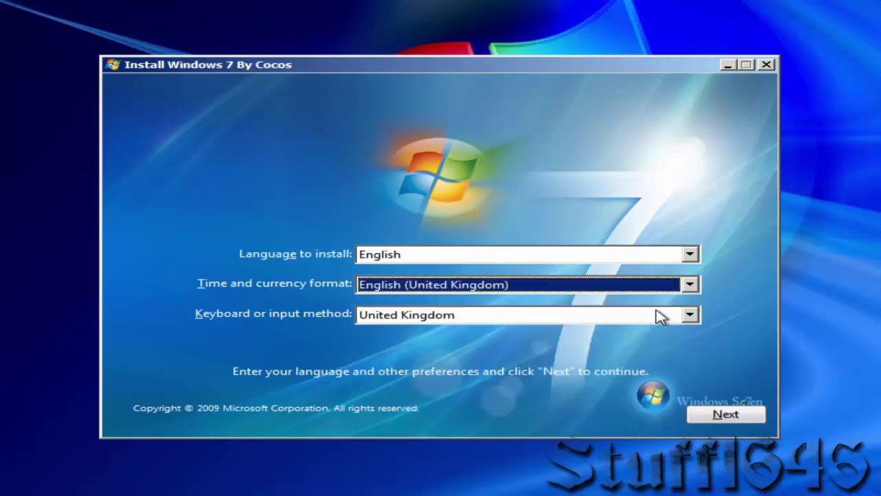
pyautogui.press('Return')
pyautogui.press('Return')
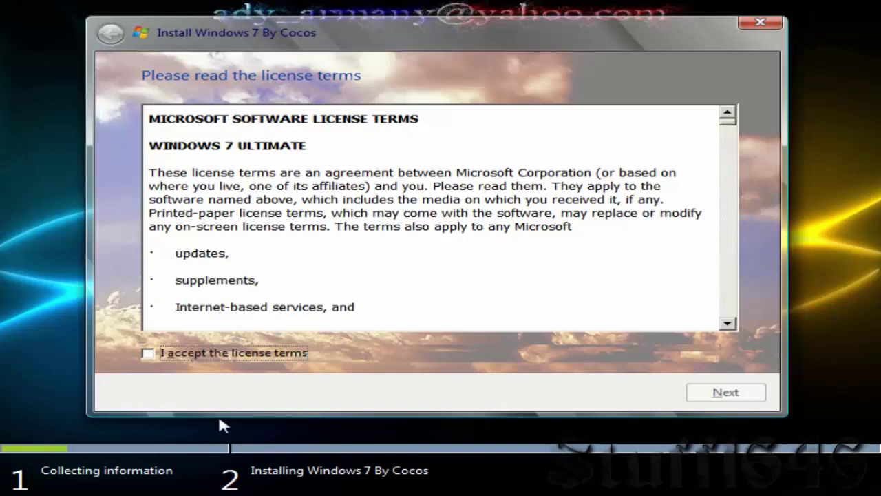
# Step: Accept the license terms and choose the Custom (advanced) installation type
pyautogui.click(232, 358)
pyautogui.press('Return')
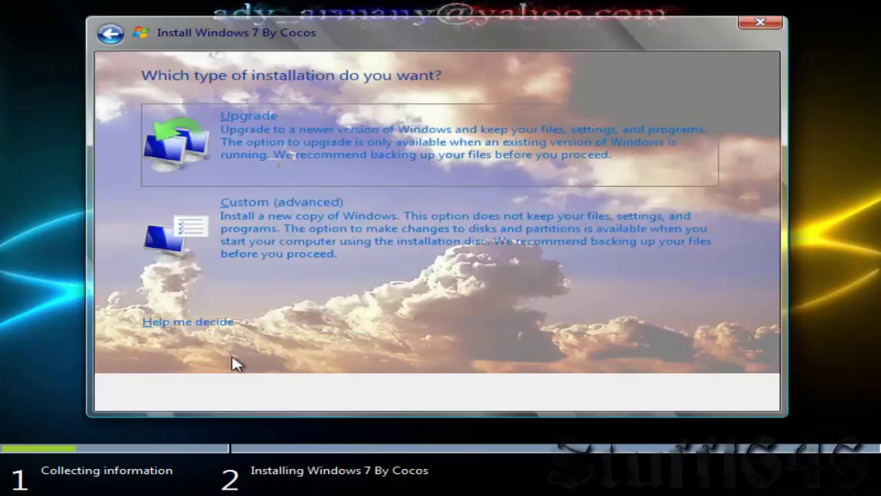
pyautogui.press('Down')
pyautogui.press('Return')
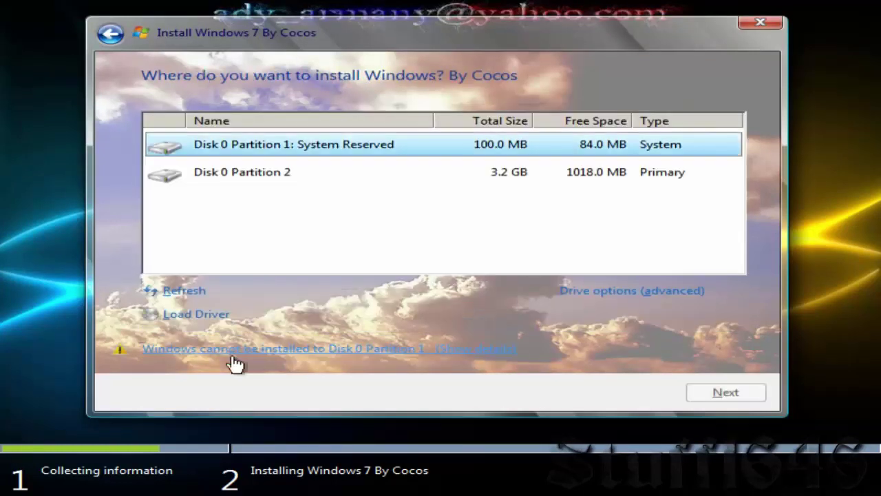
# Step: Check the details of why Windows cannot be installed to Disk 0 Partition 2
pyautogui.press('Down')
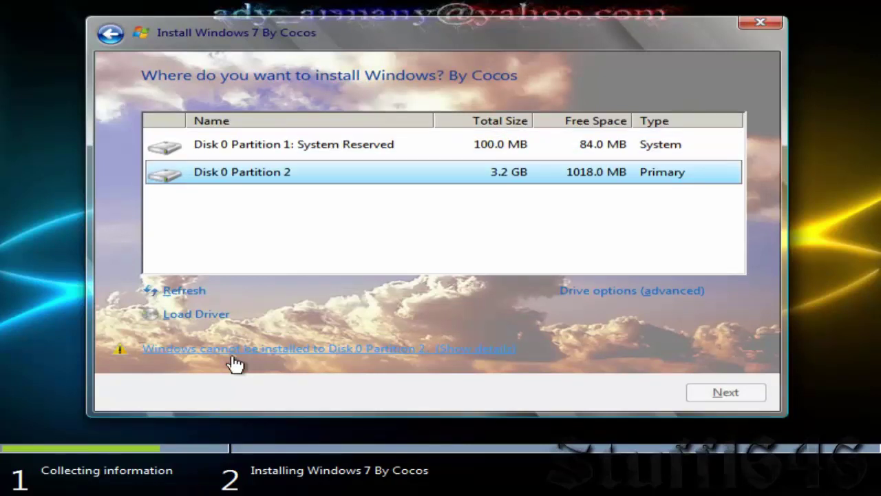
pyautogui.press('Up')
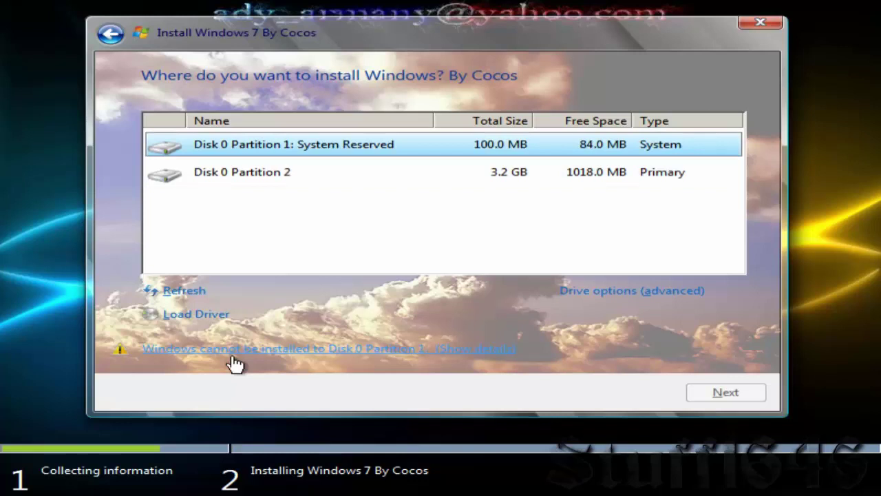
pyautogui.press('Down')
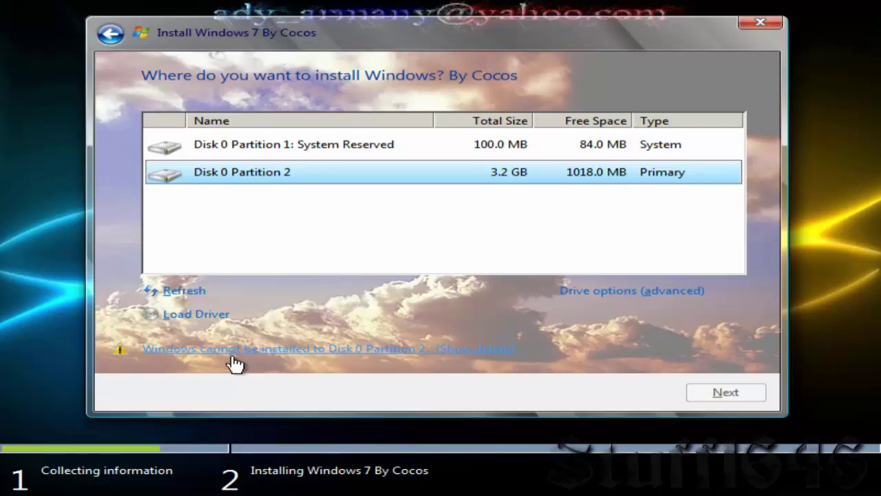
pyautogui.click(232, 356)
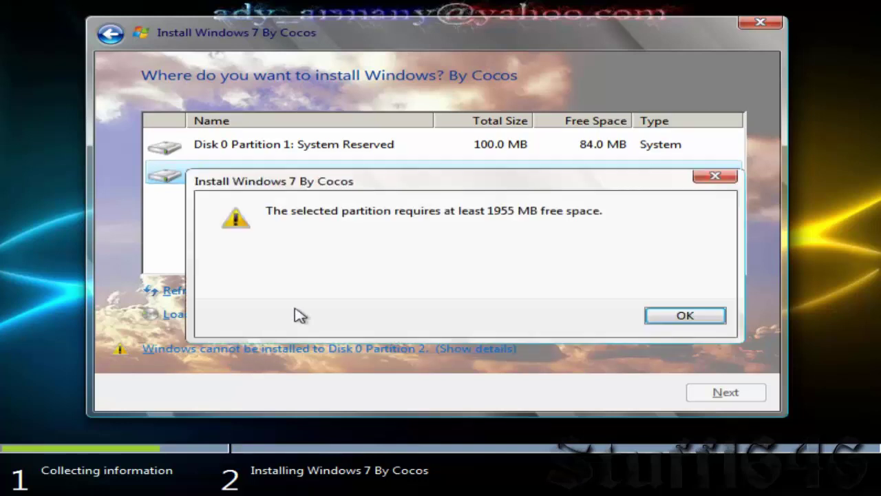
pyautogui.click(668, 315)
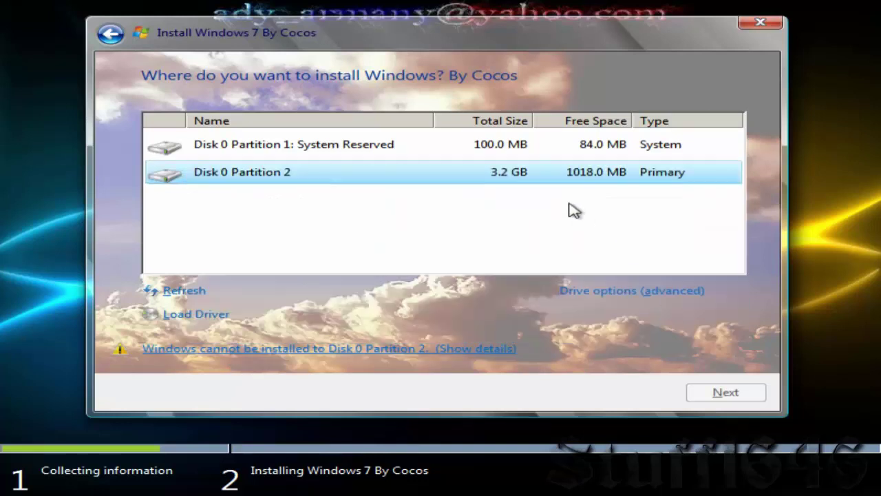
# Step: Delete the System Reserved partition from Disk 0 using the advanced drive options
pyautogui.click(488, 158)
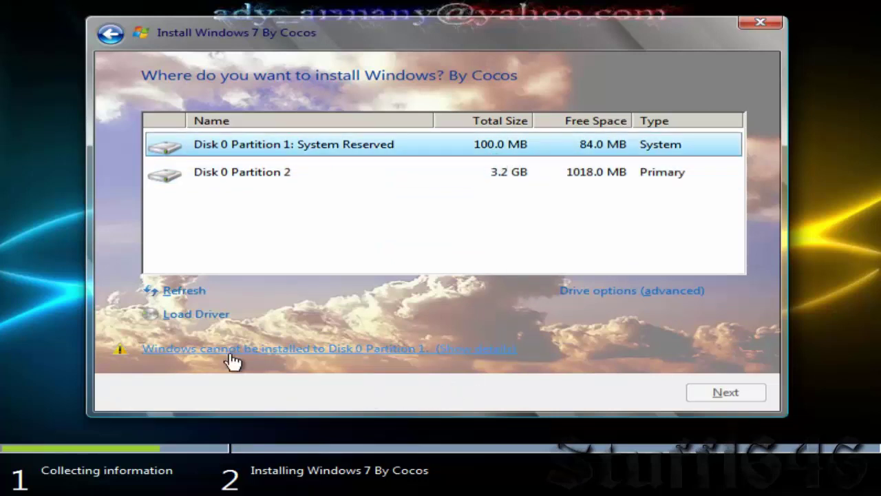
pyautogui.click(690, 289)
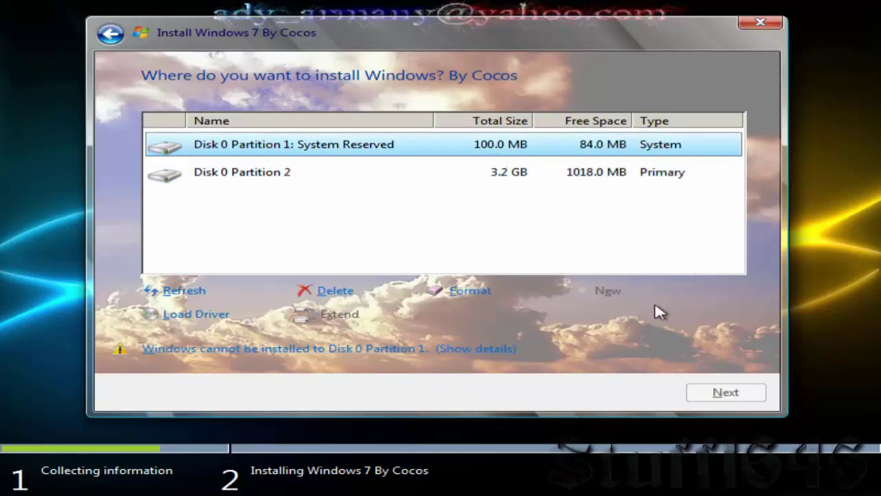
pyautogui.click(340, 296)
pyautogui.click(601, 318)
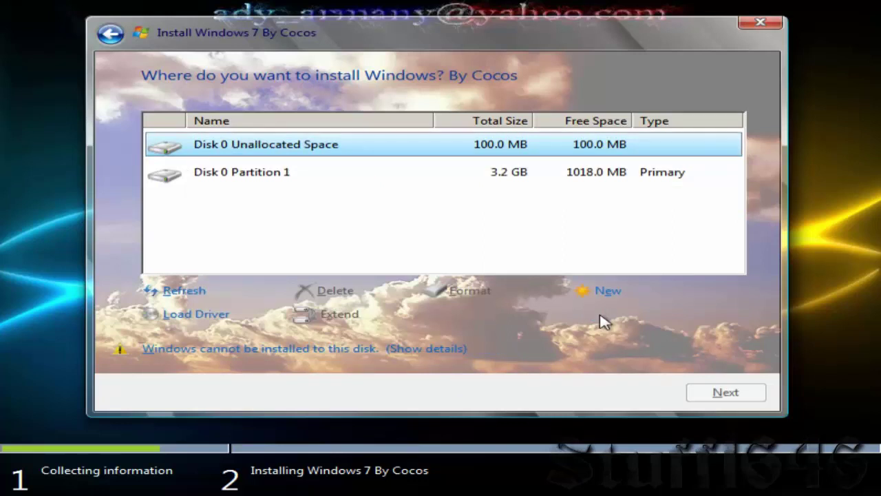
pyautogui.click(567, 183)
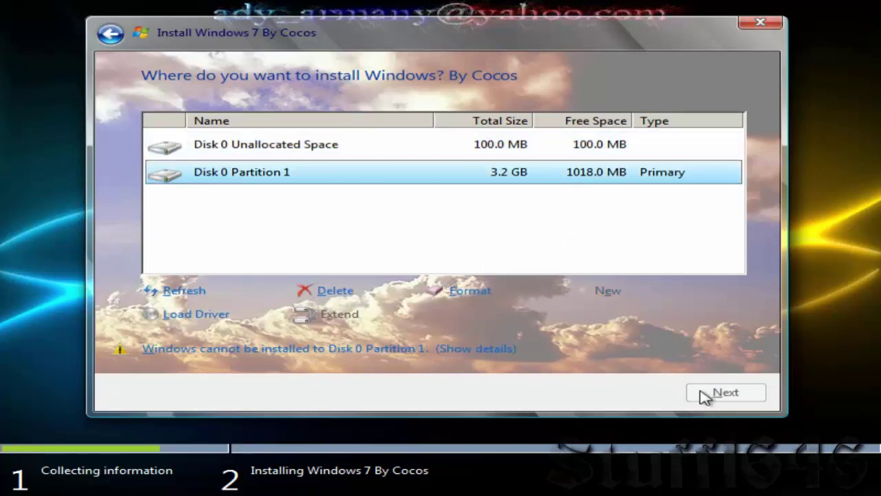
pyautogui.click(290, 143)
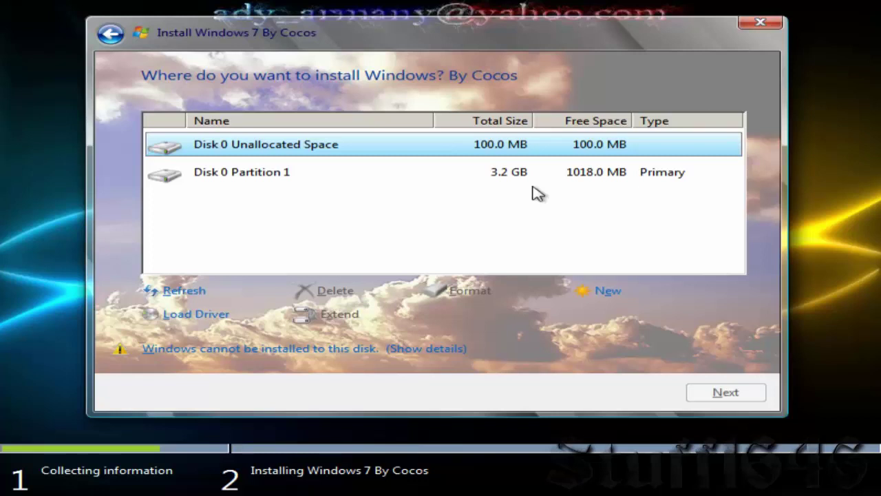
# Step: Open a command prompt within setup, start diskpart and list the disks
pyautogui.hotkey('shift', 'F10')
pyautogui.click(513, 143)
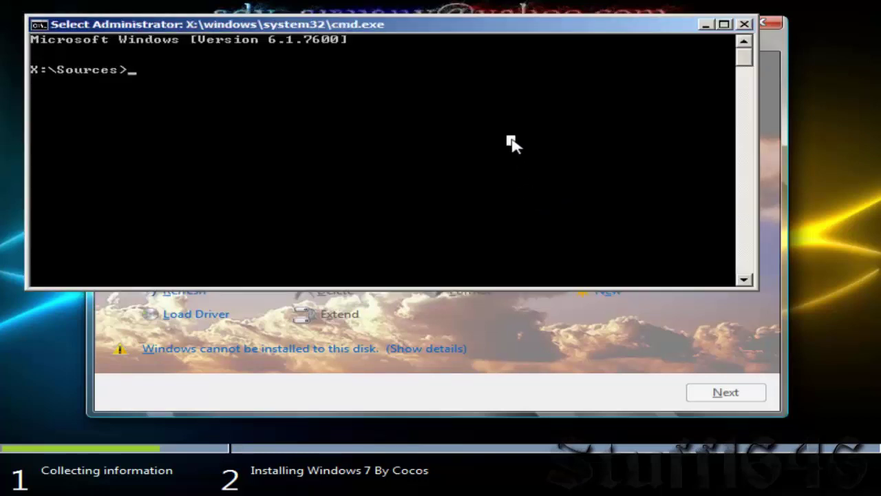
pyautogui.write('diskpart')
pyautogui.press('Return')
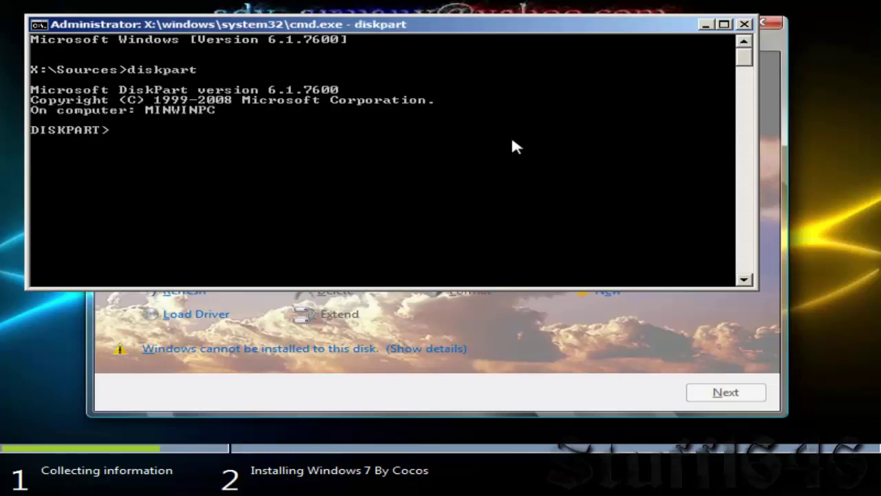
pyautogui.write('list disk')
pyautogui.press('Return')
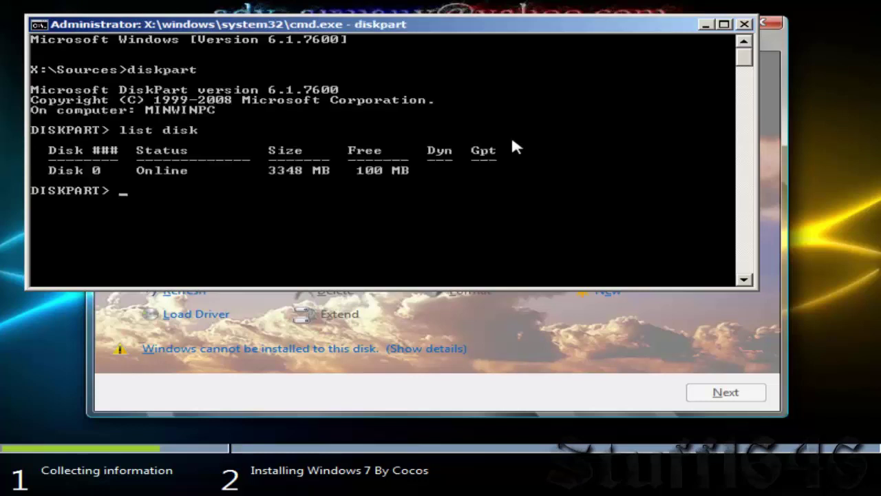
# Step: Select disk 0 in DiskPart, wipe it with the clean command and close the command prompt
pyautogui.write('select disj')
pyautogui.press('BackSpace')
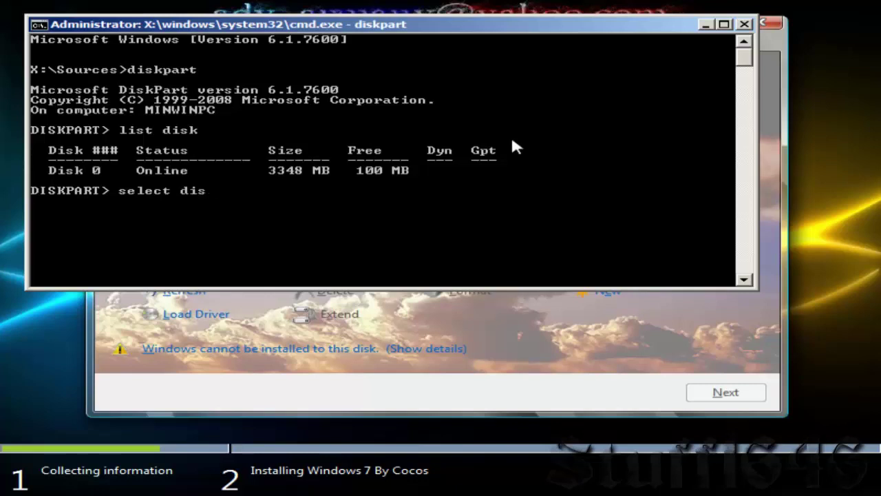
pyautogui.write('k 0')
pyautogui.press('Return')
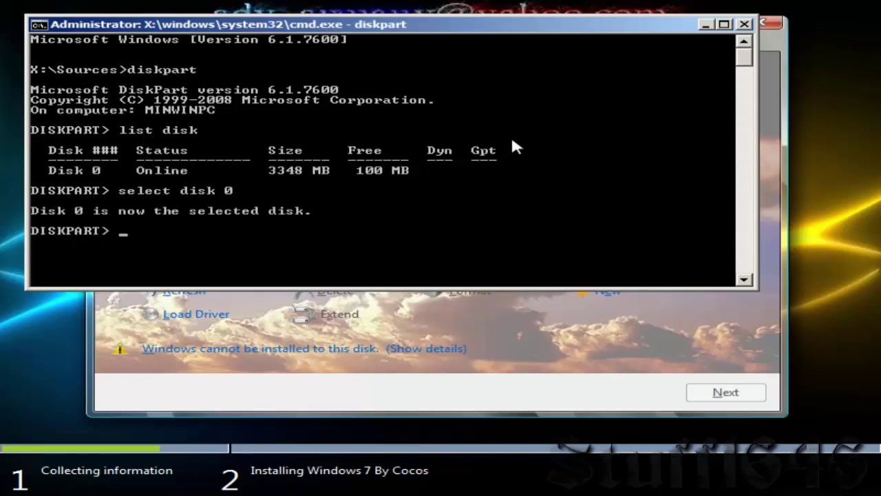
pyautogui.write('clean')
pyautogui.press('Return')
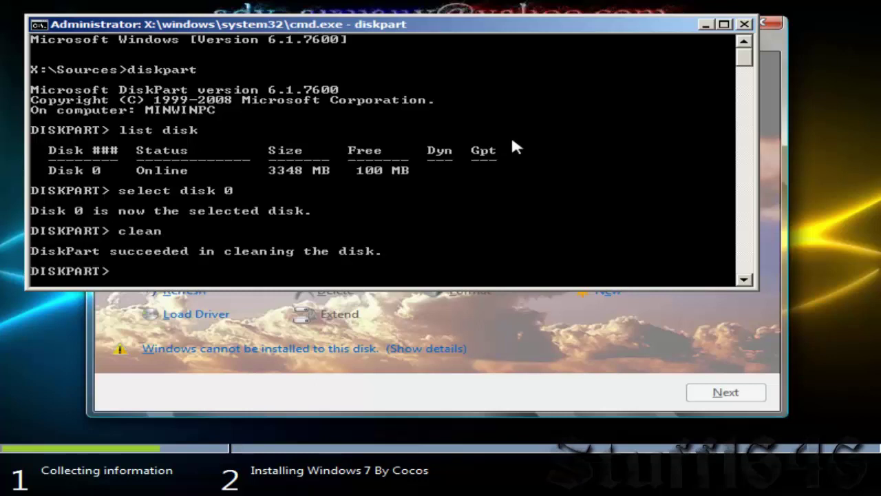
pyautogui.hotkey('alt', 'F4')
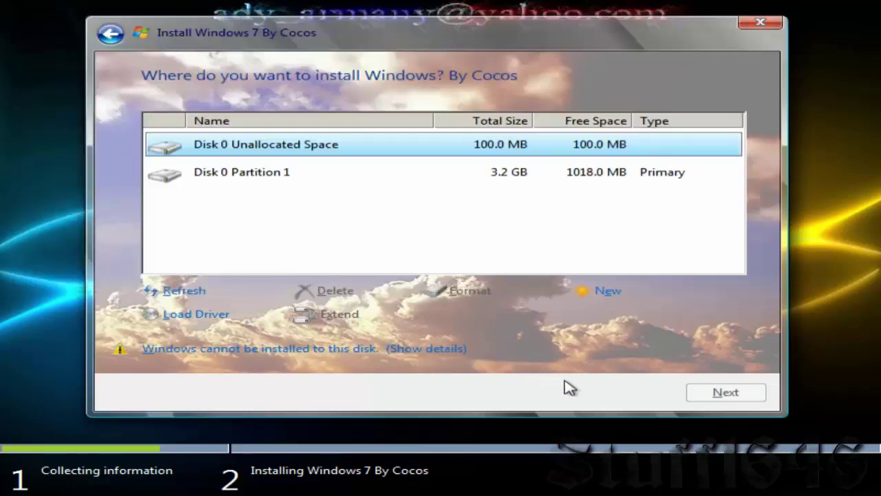
# Step: Refresh the drive list and install Windows on the Disk 0 unallocated space, restarting immediately when setup requires it
pyautogui.click(148, 292)
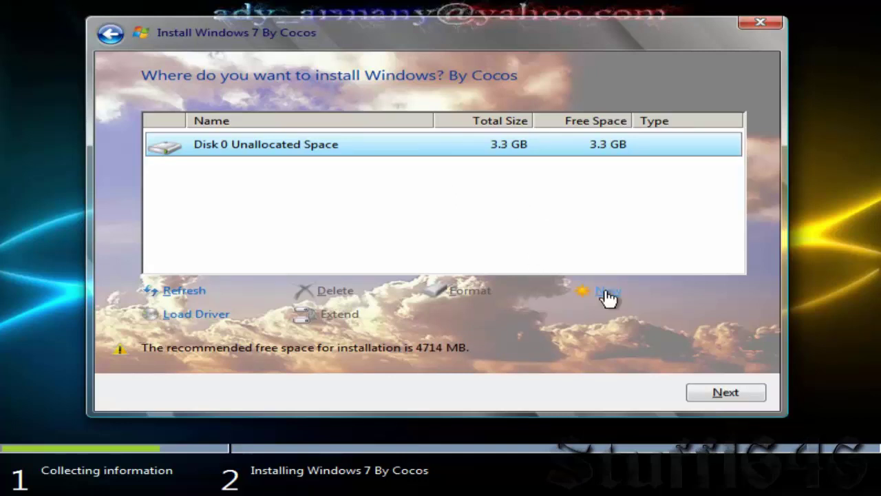
pyautogui.click(719, 391)
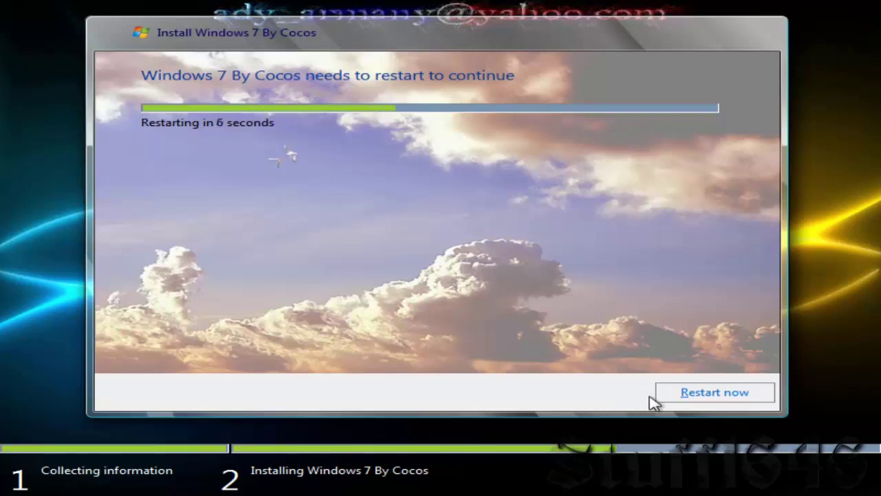
pyautogui.click(715, 393)
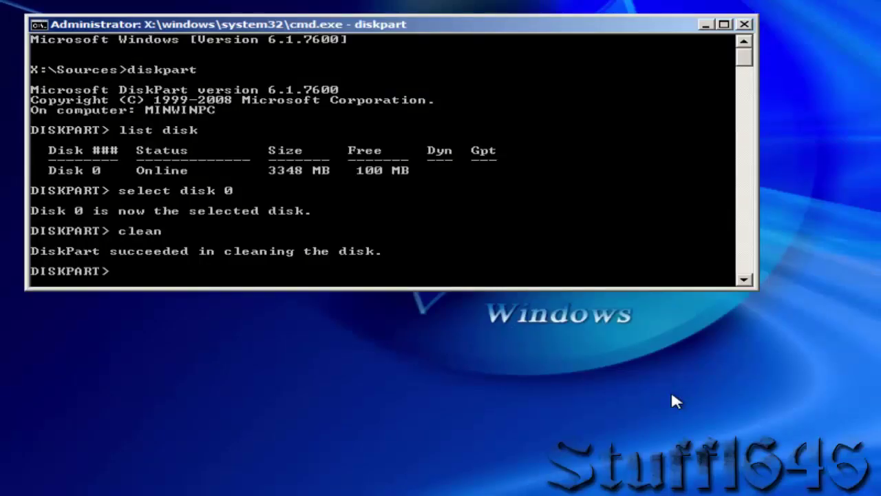